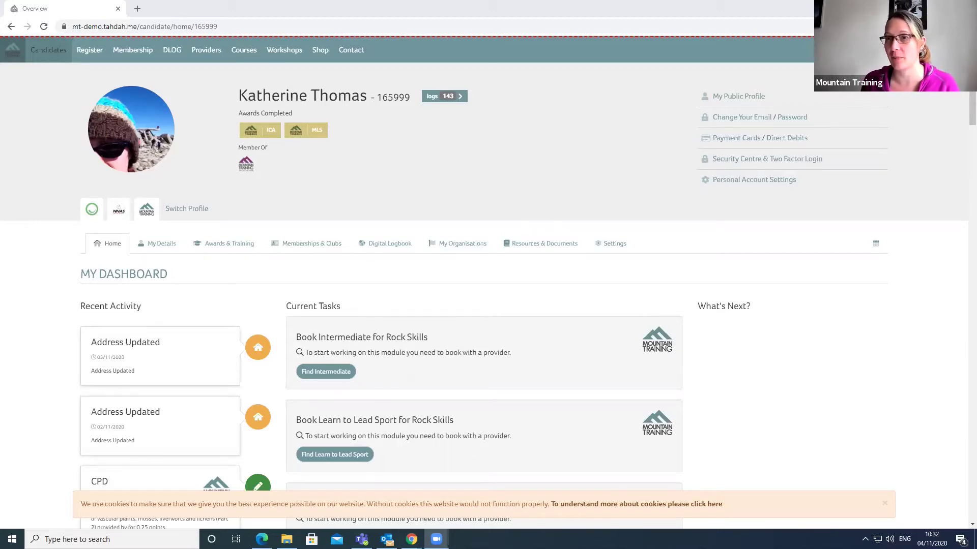
click(952, 49)
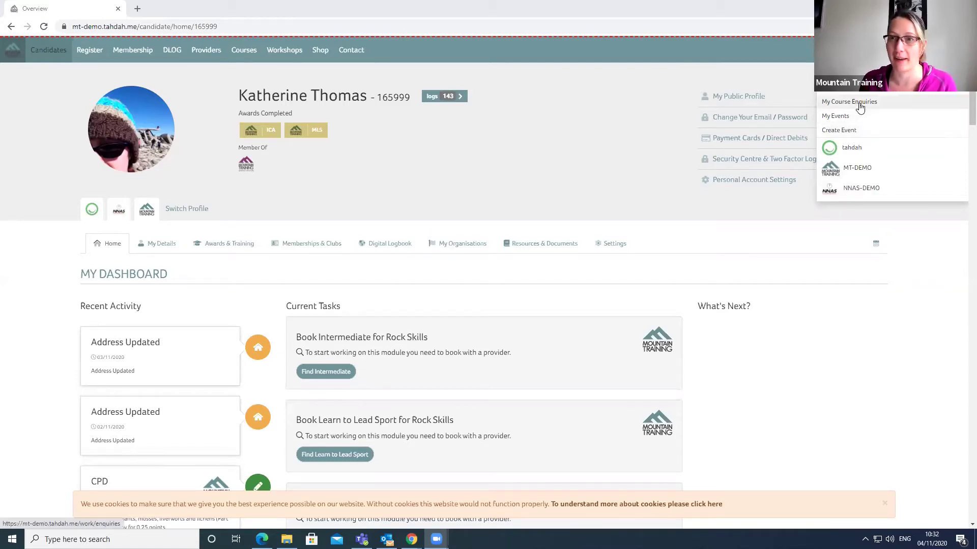
scroll(862, 104, down, 3)
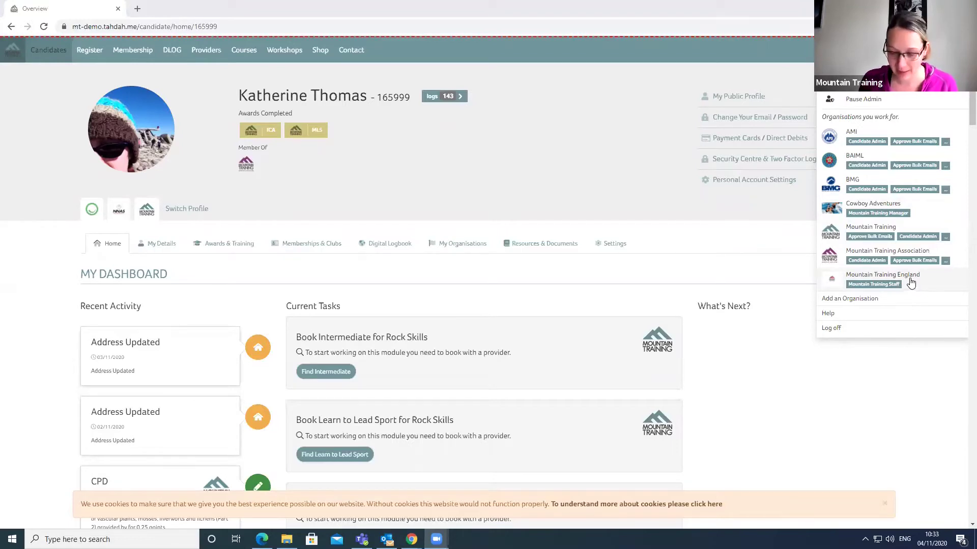
click(689, 219)
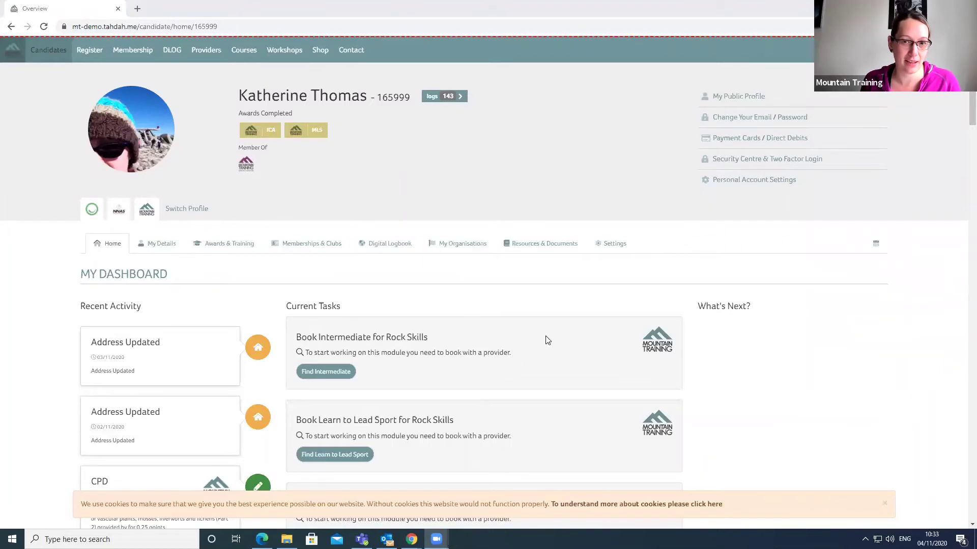
Open the profile's My Organisations page and review the linked organisations and link types.
mouse_move(451, 246)
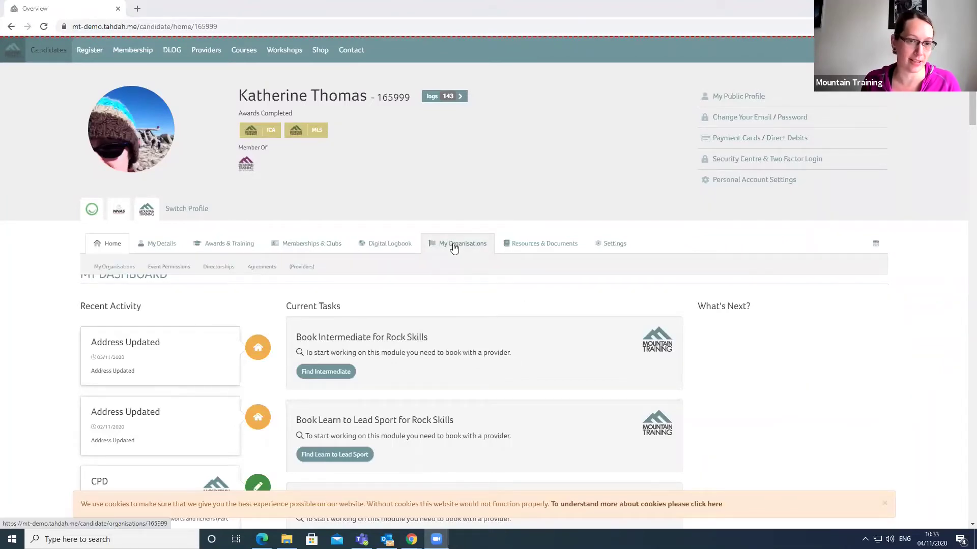
click(454, 246)
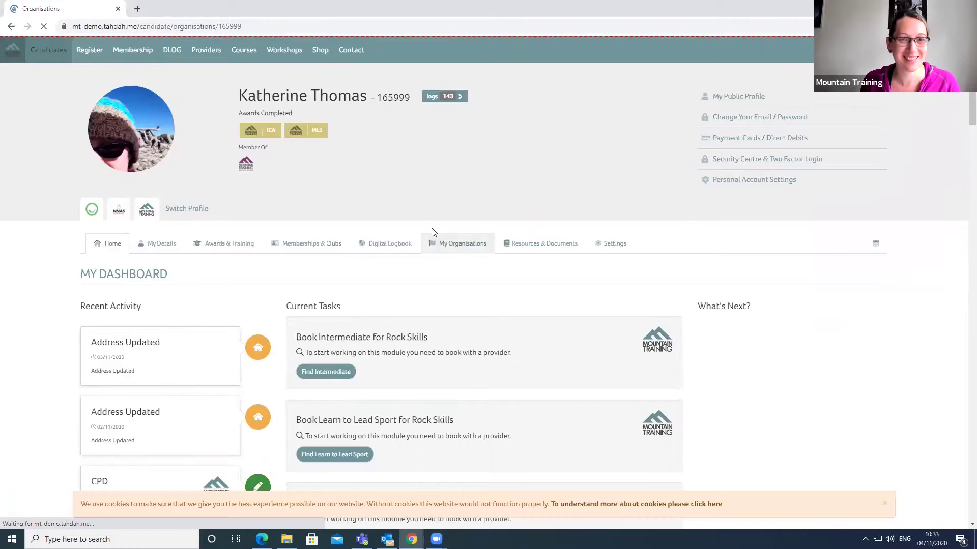
scroll(386, 318, down, 2)
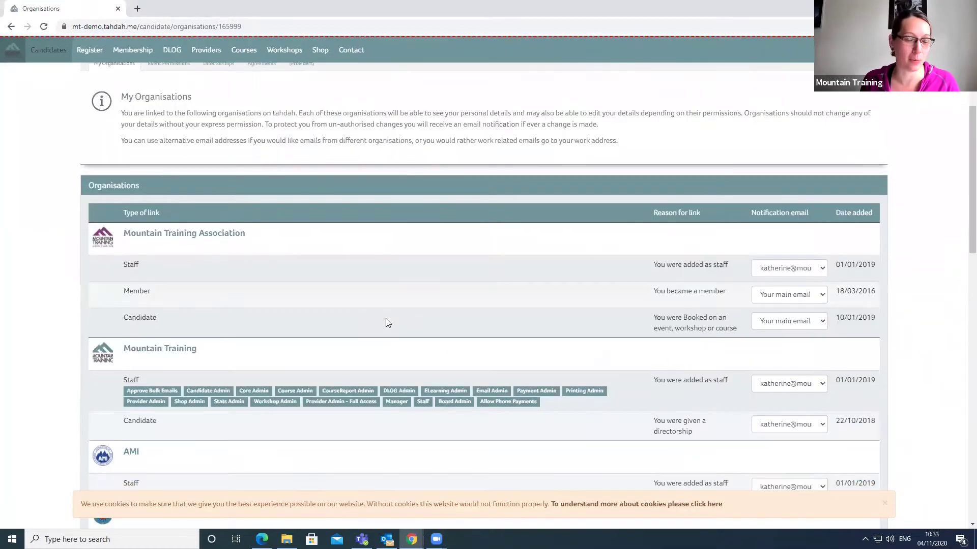
scroll(386, 319, up, 2)
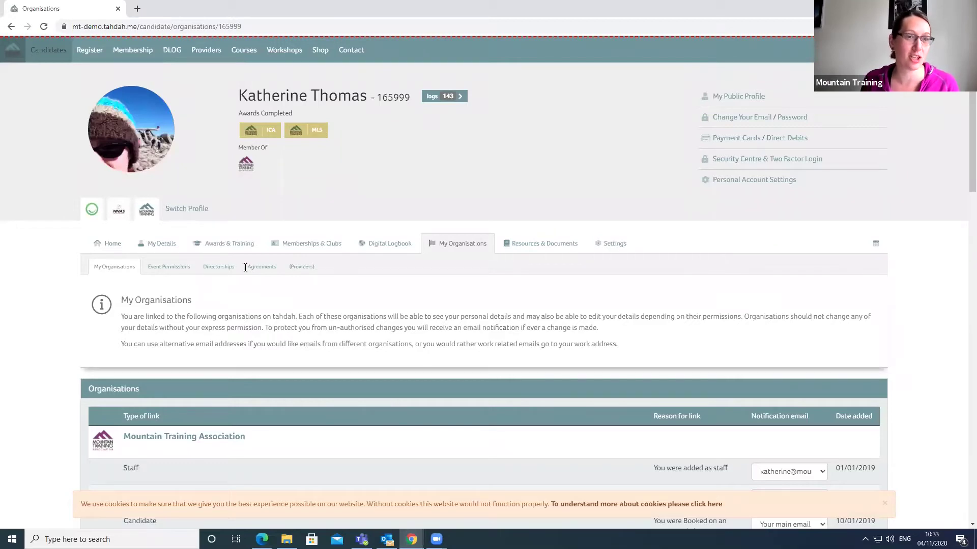
click(215, 268)
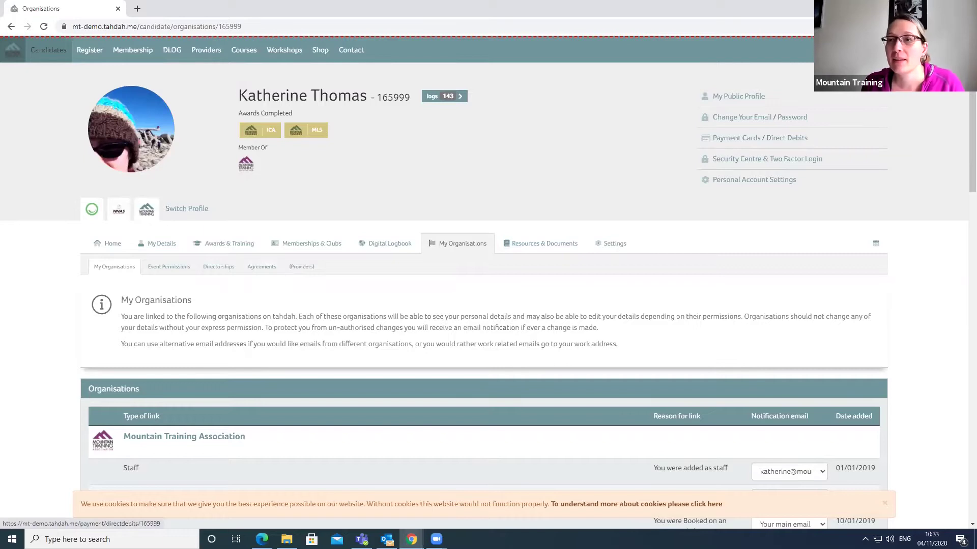
Open the Cowboy Adventures record from the list of organisations the account works for.
click(925, 50)
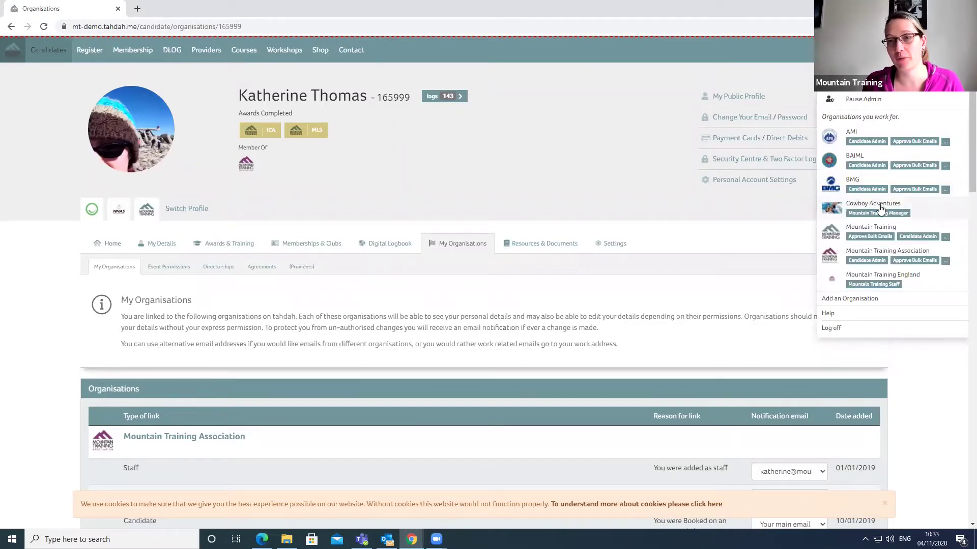
click(232, 407)
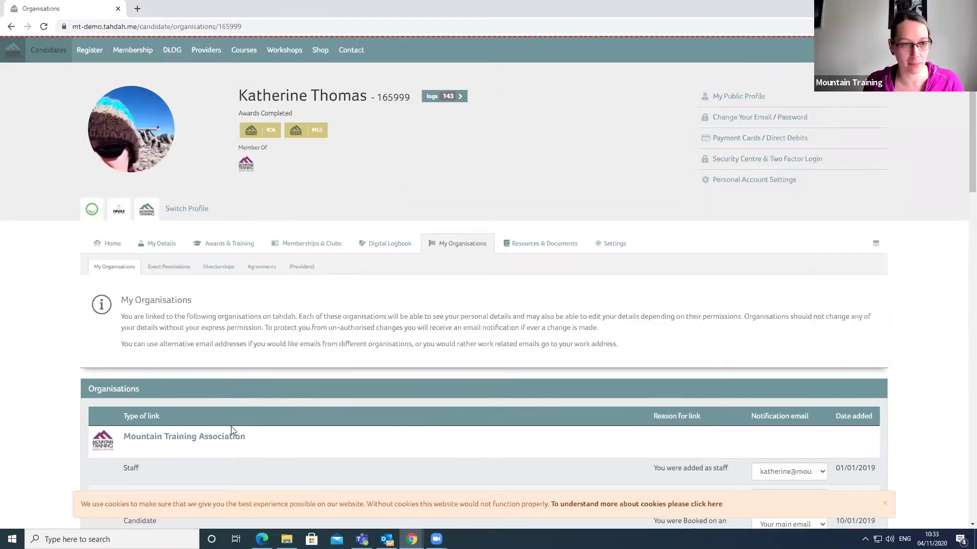
mouse_move(910, 49)
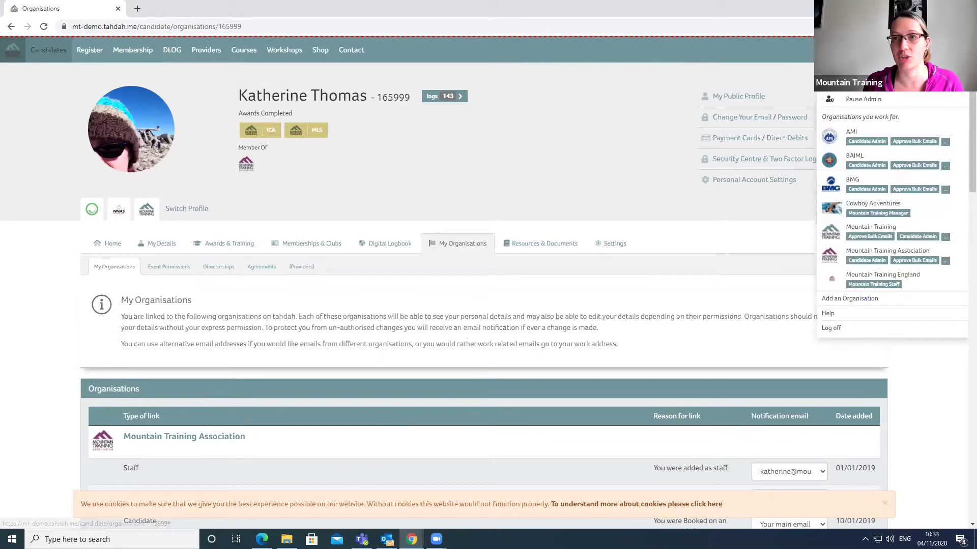
click(874, 208)
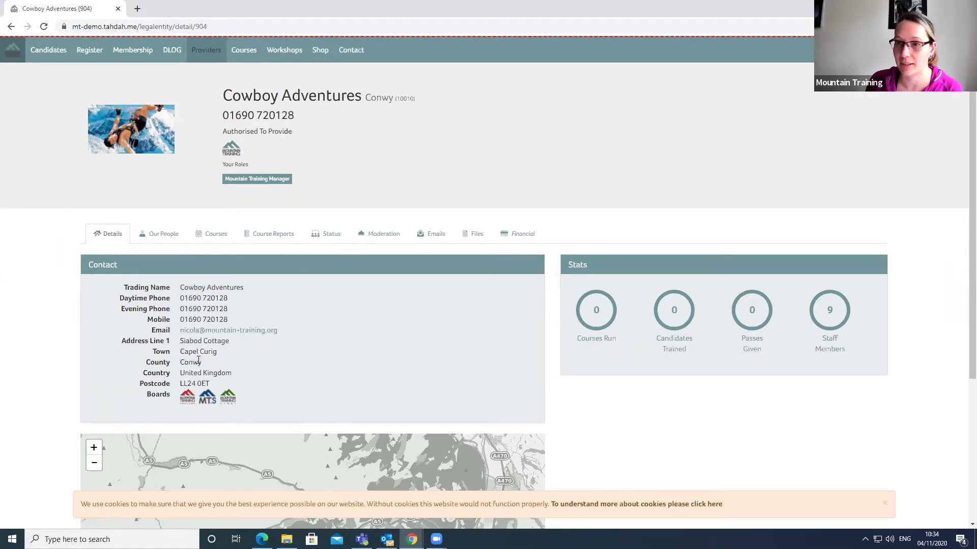
Open the Cowboy Adventures details for editing and review the profile, visibility, privacy, email and map settings.
scroll(45, 343, down, 1)
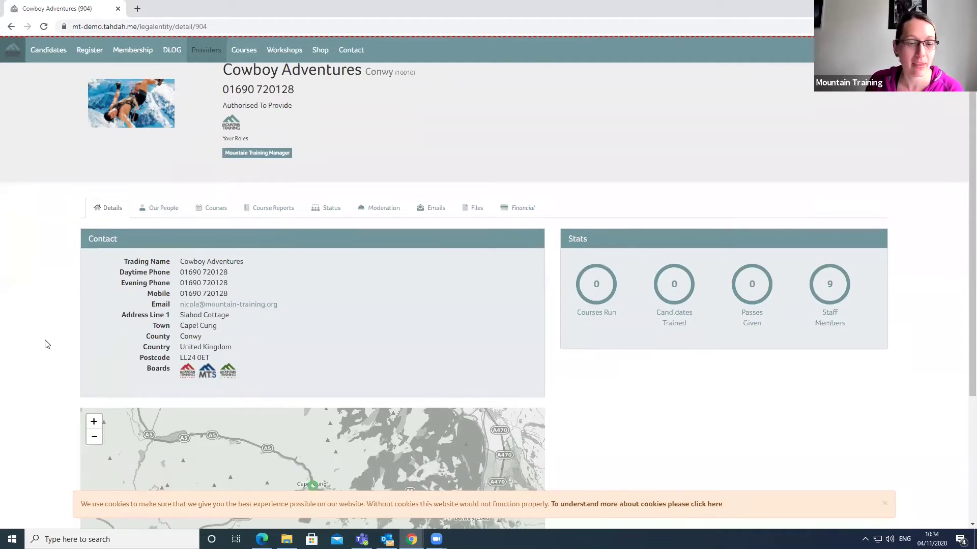
scroll(38, 397, down, 4)
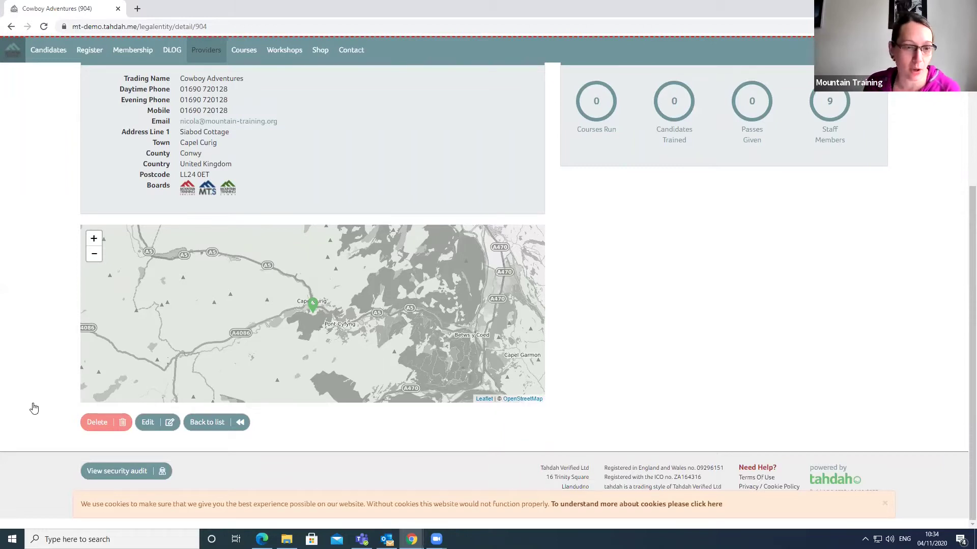
click(173, 423)
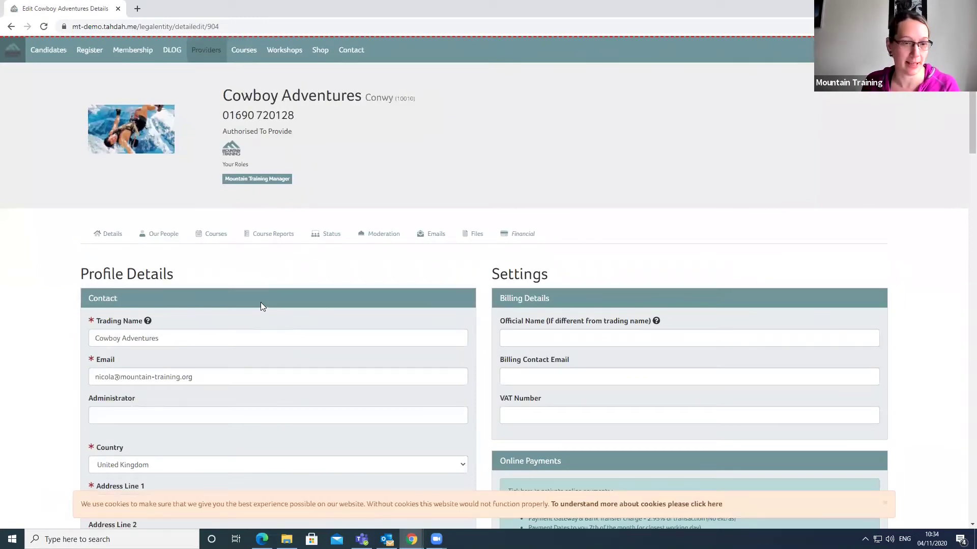
scroll(261, 303, down, 20)
scroll(260, 305, down, 9)
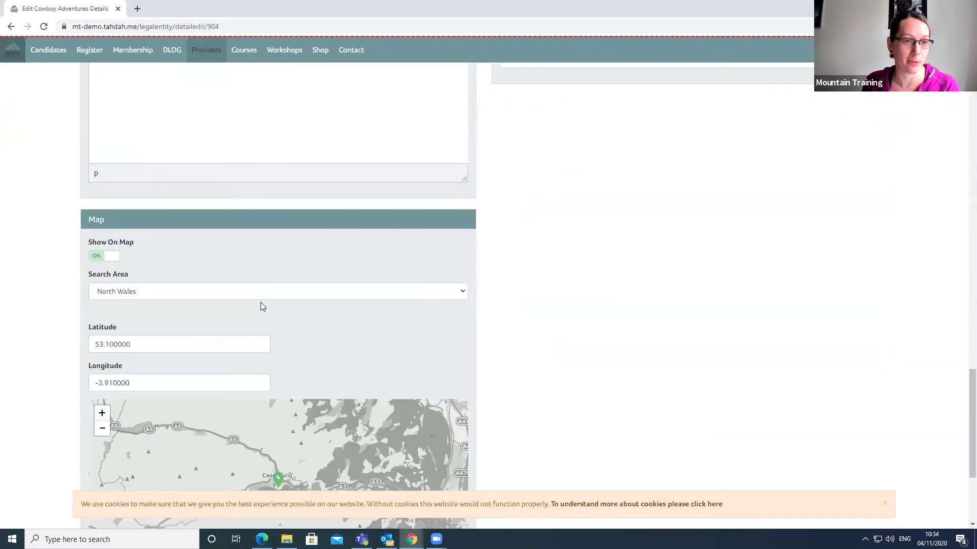
scroll(346, 299, up, 6)
scroll(346, 299, up, 12)
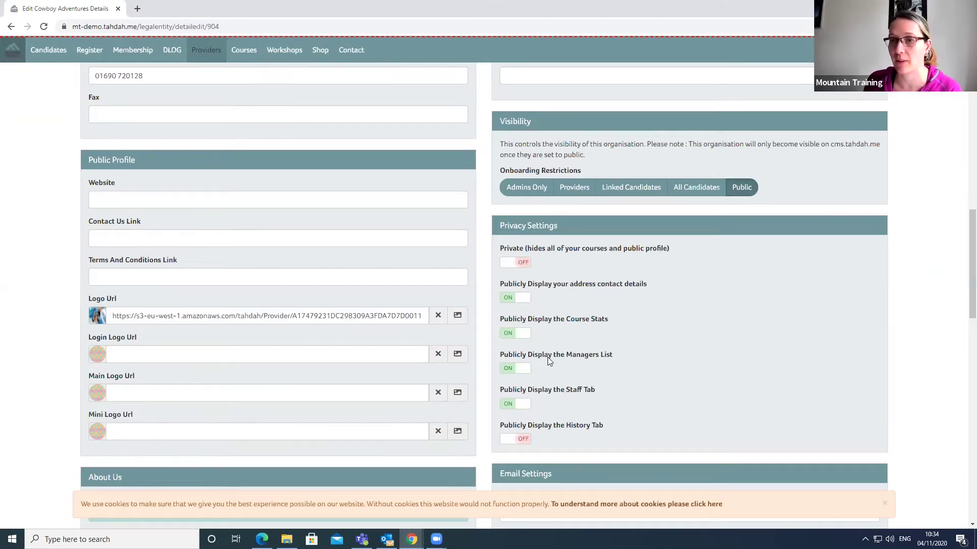
scroll(547, 357, down, 4)
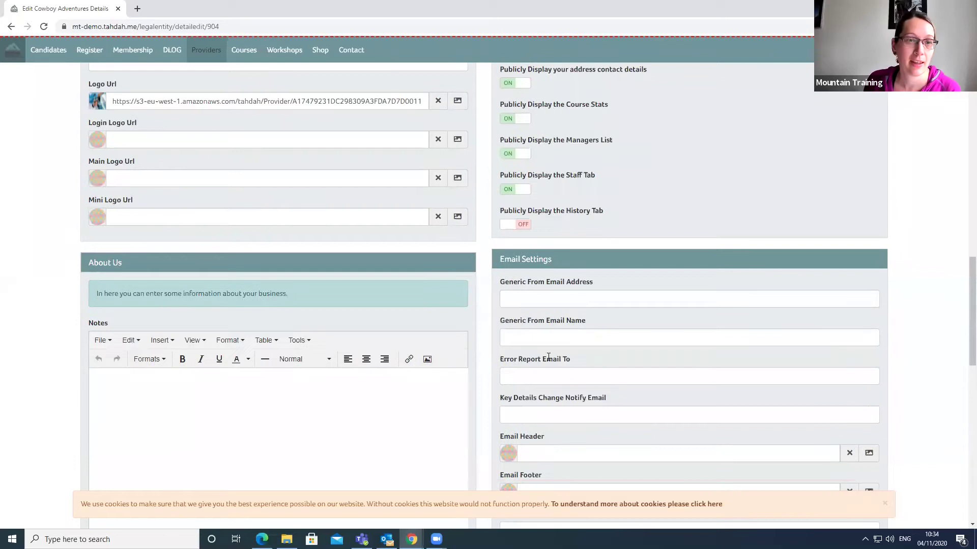
scroll(547, 357, up, 7)
scroll(547, 358, down, 20)
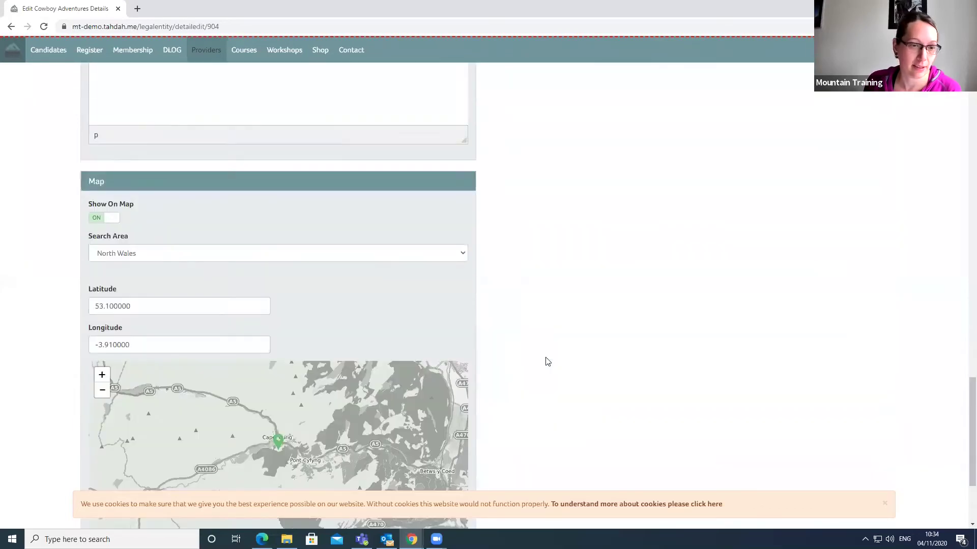
Save the Cowboy Adventures details and return to the organisation's details page.
click(95, 421)
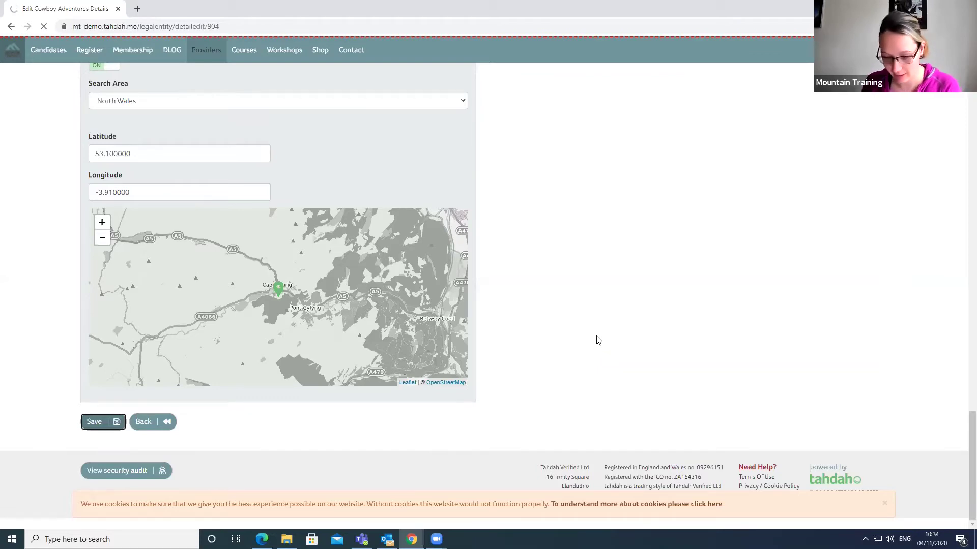
scroll(593, 323, up, 15)
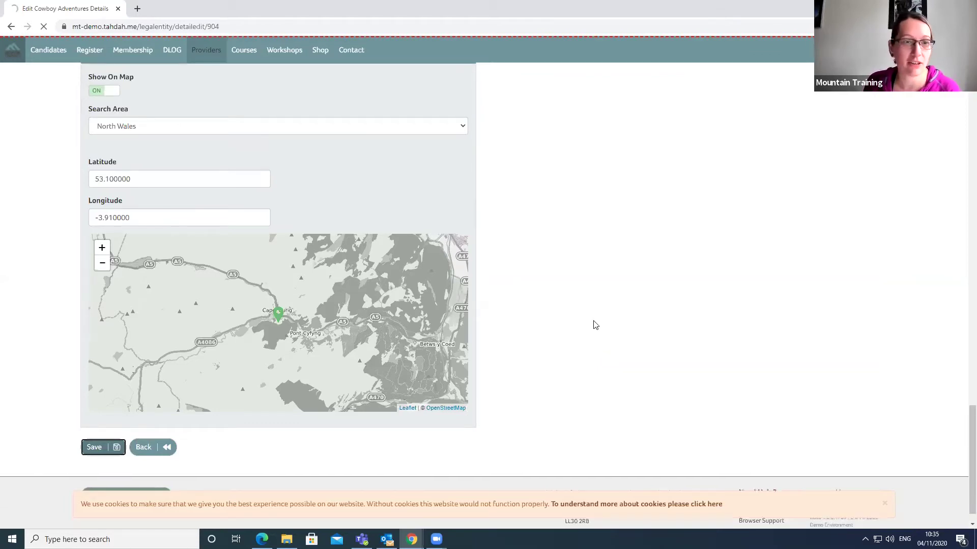
scroll(575, 311, up, 10)
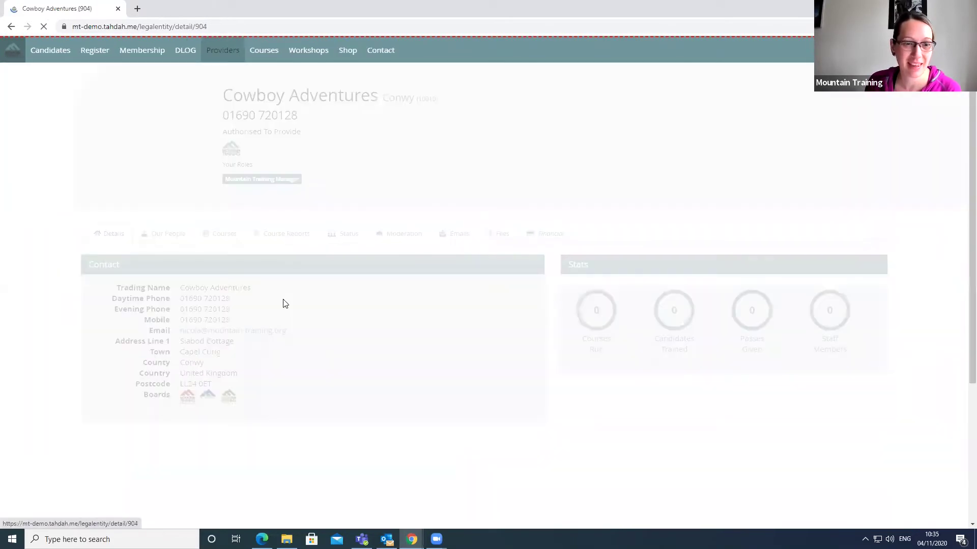
Open the Our People page of Cowboy Adventures and review the staff's roles, memberships and directorships.
scroll(338, 336, down, 5)
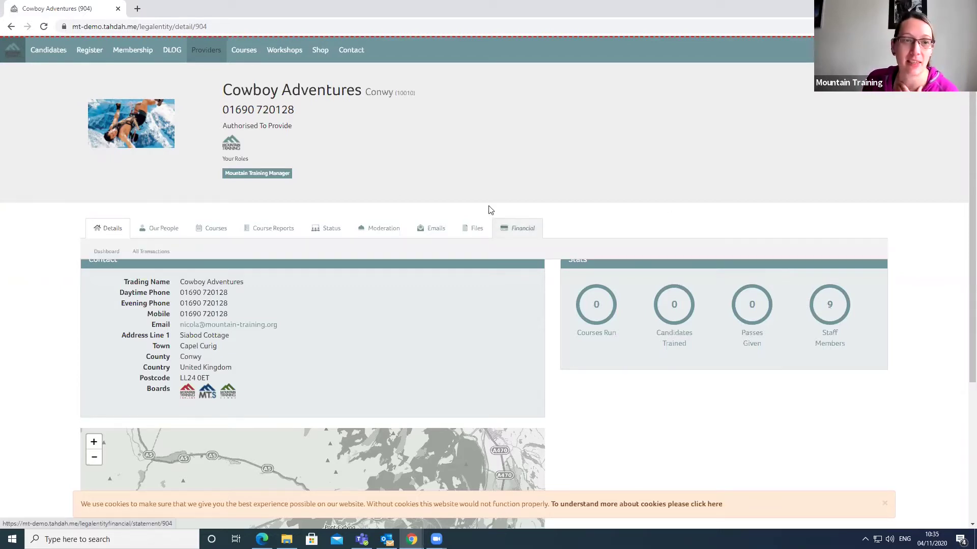
mouse_move(162, 234)
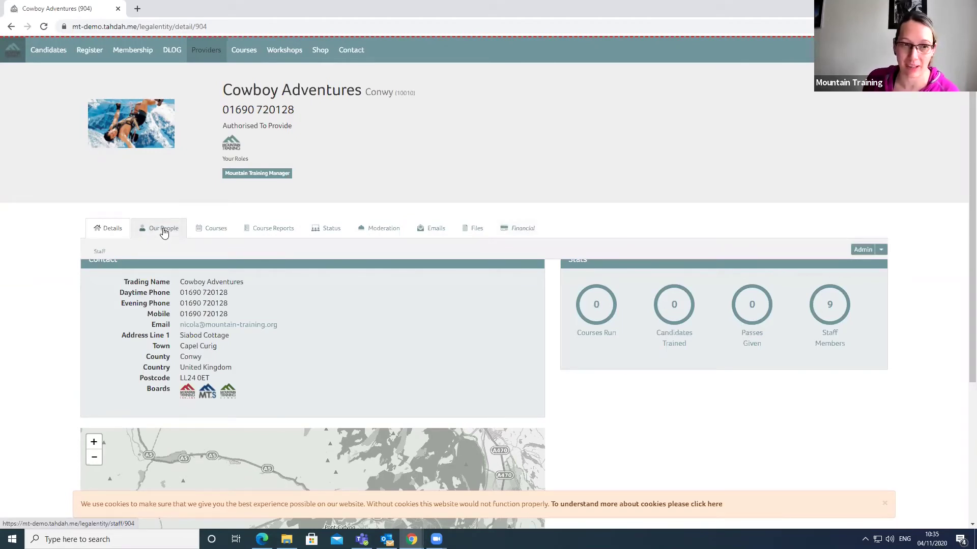
click(163, 230)
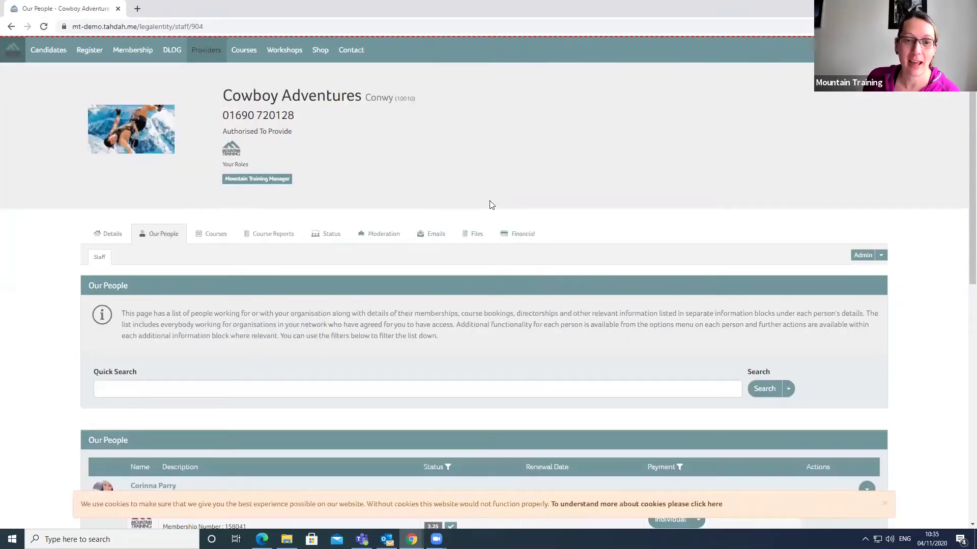
scroll(489, 200, down, 6)
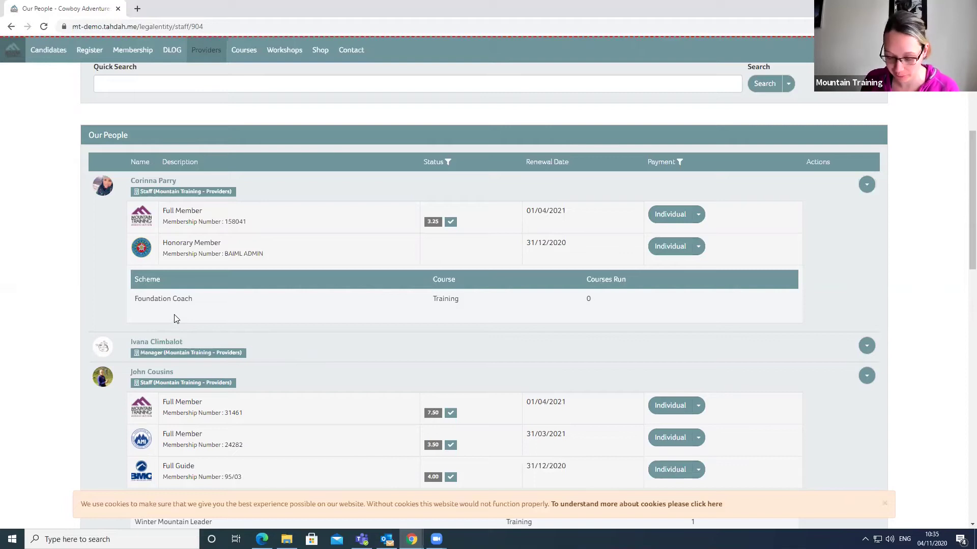
scroll(174, 318, up, 6)
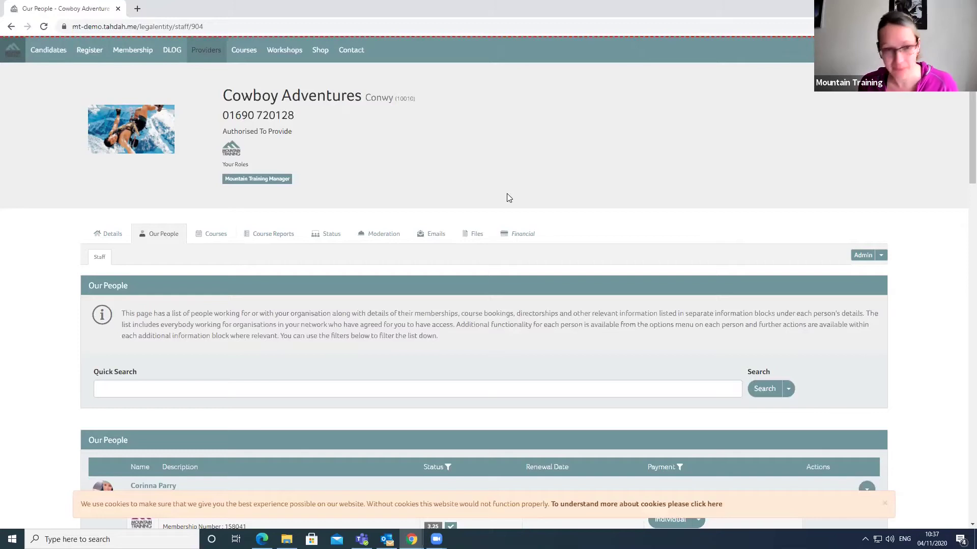
click(227, 239)
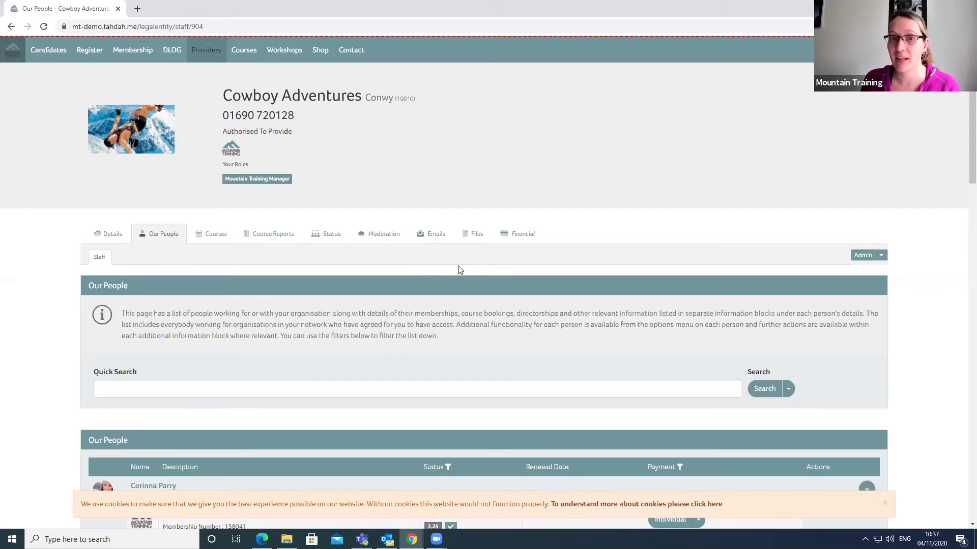
Open the financial statement with all transactions for Cowboy Adventures.
click(513, 235)
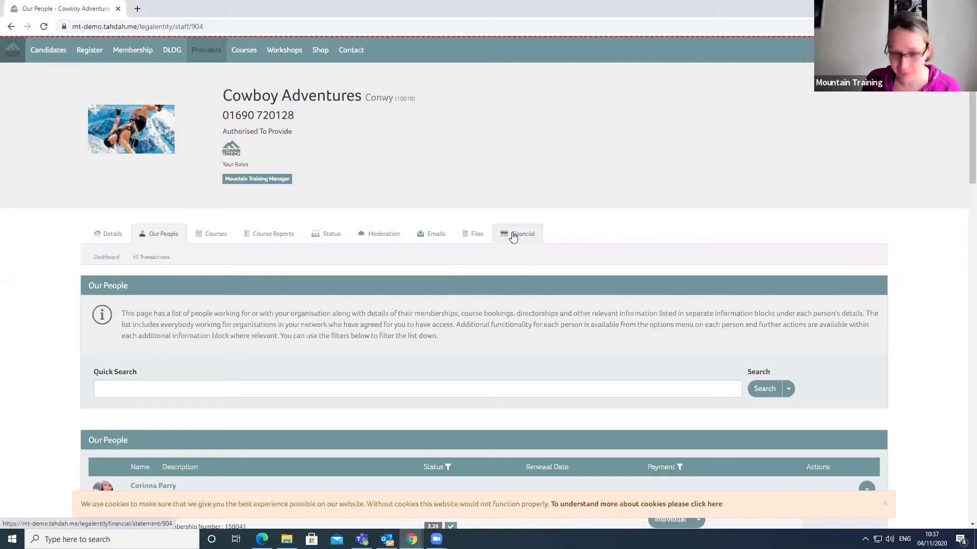
click(513, 236)
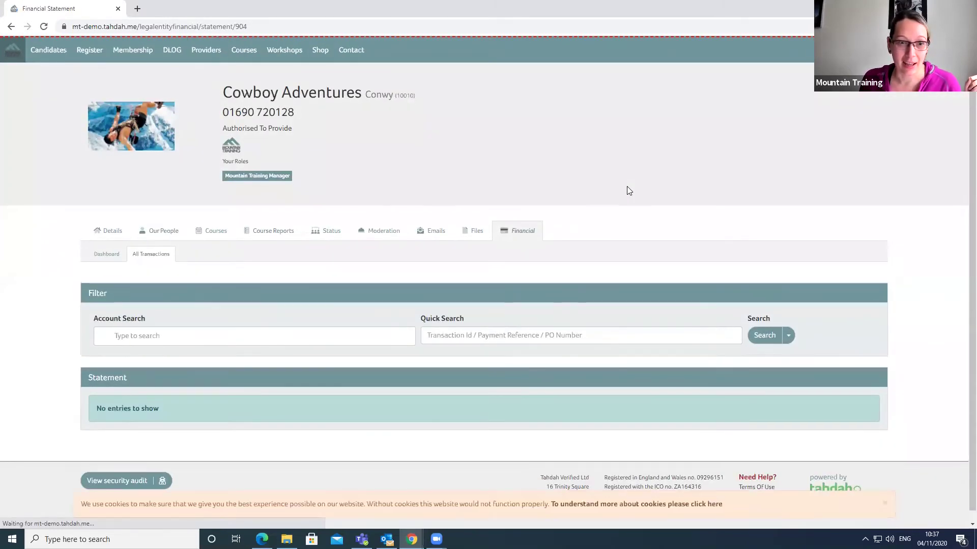
scroll(627, 187, down, 1)
scroll(627, 188, up, 1)
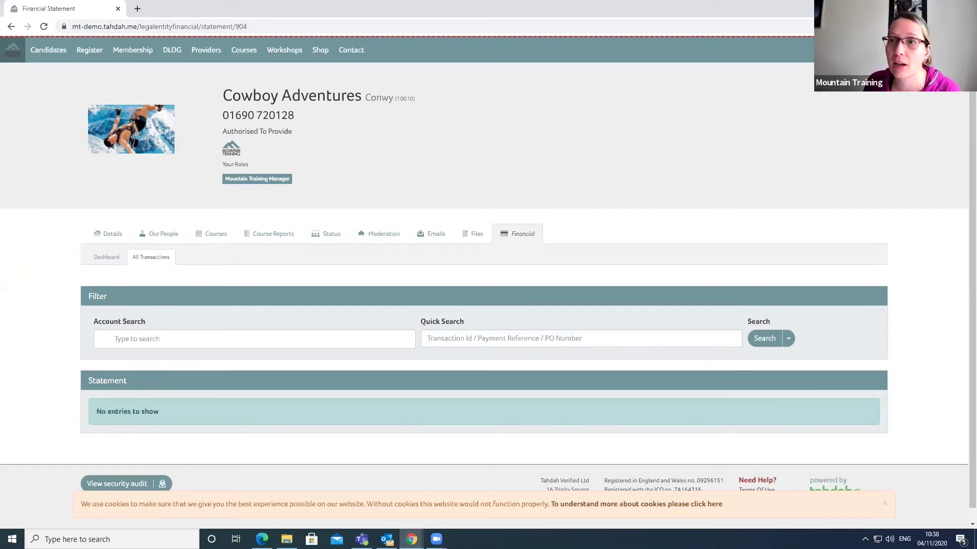
Switch to the Mountain Training England organisation and open its financial statement with all transactions.
click(895, 49)
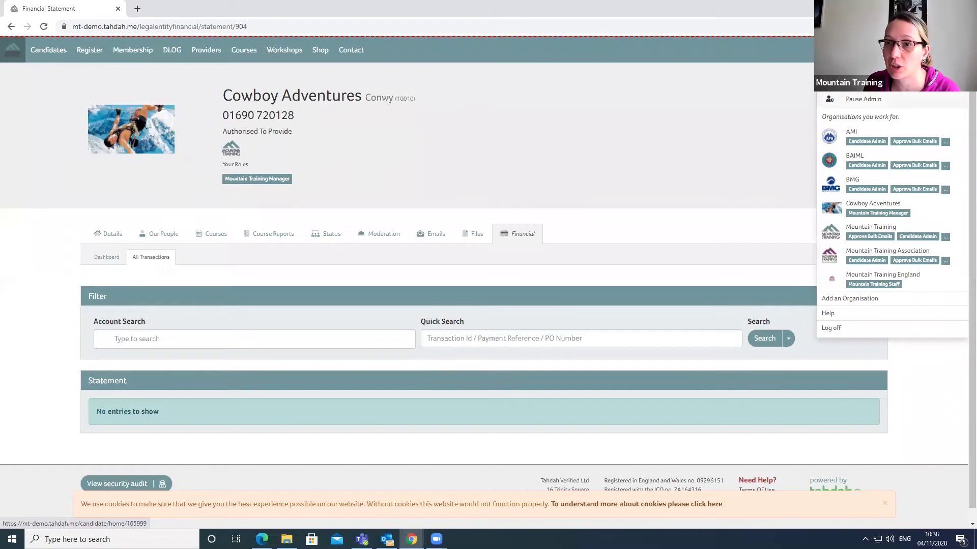
click(876, 282)
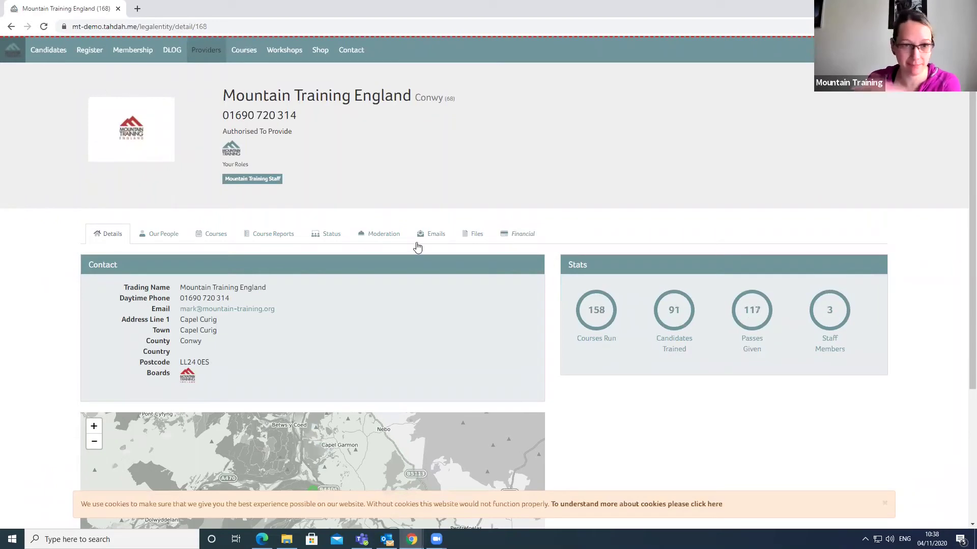
mouse_move(526, 239)
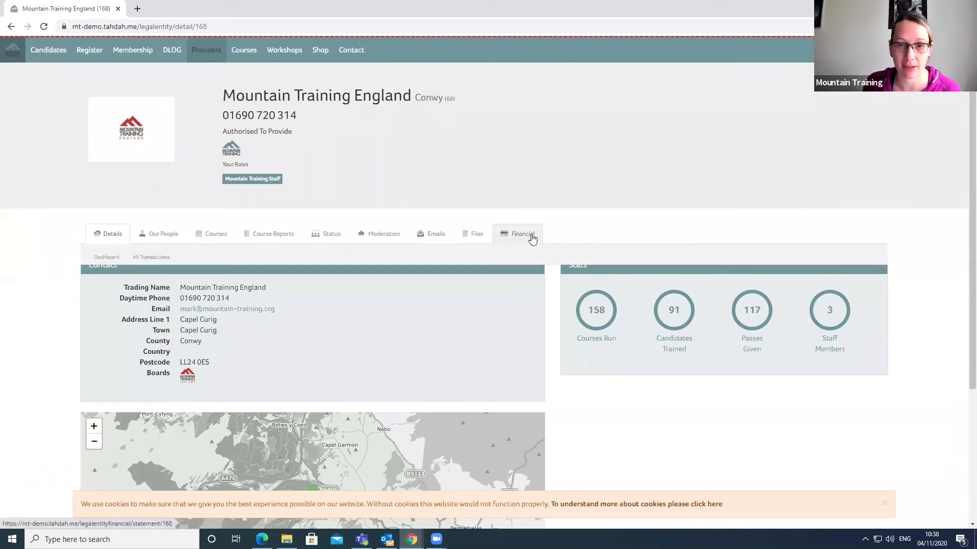
click(522, 239)
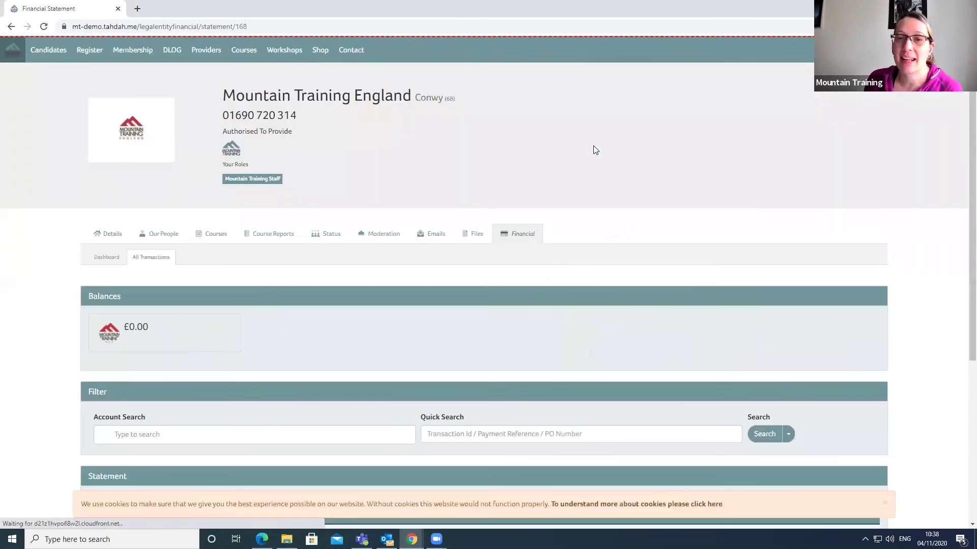
Review the balances on the Mountain Training England statement and the account search and quick search fields of its filter.
scroll(594, 149, down, 1)
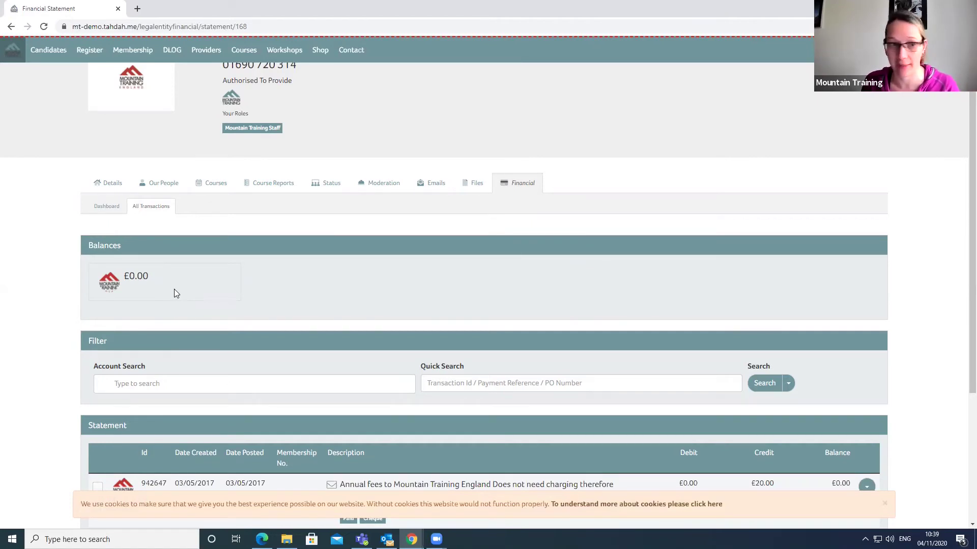
scroll(174, 294, down, 1)
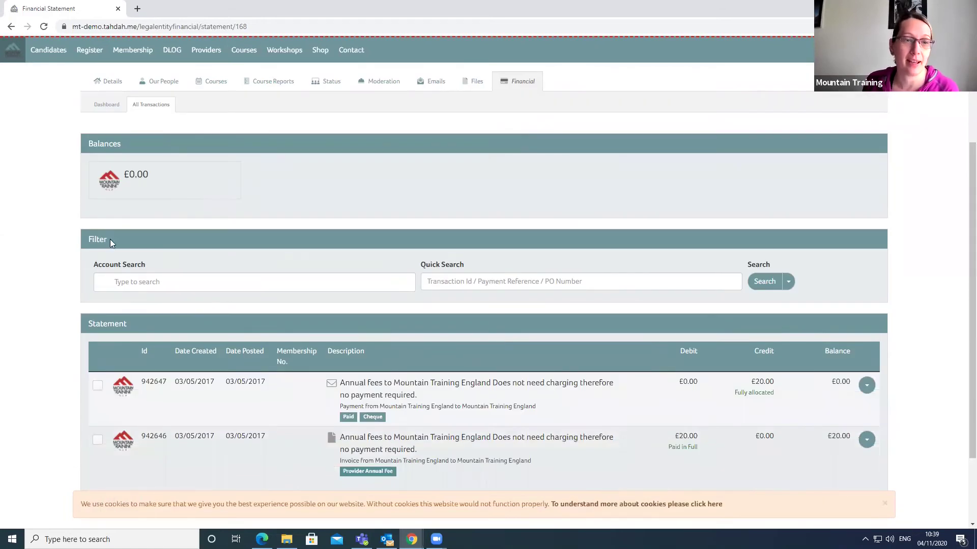
click(142, 282)
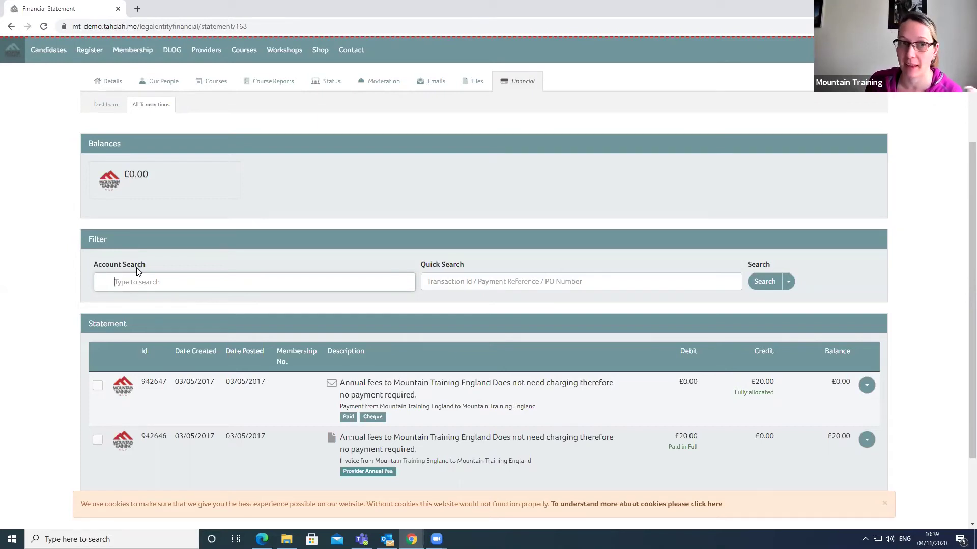
click(436, 281)
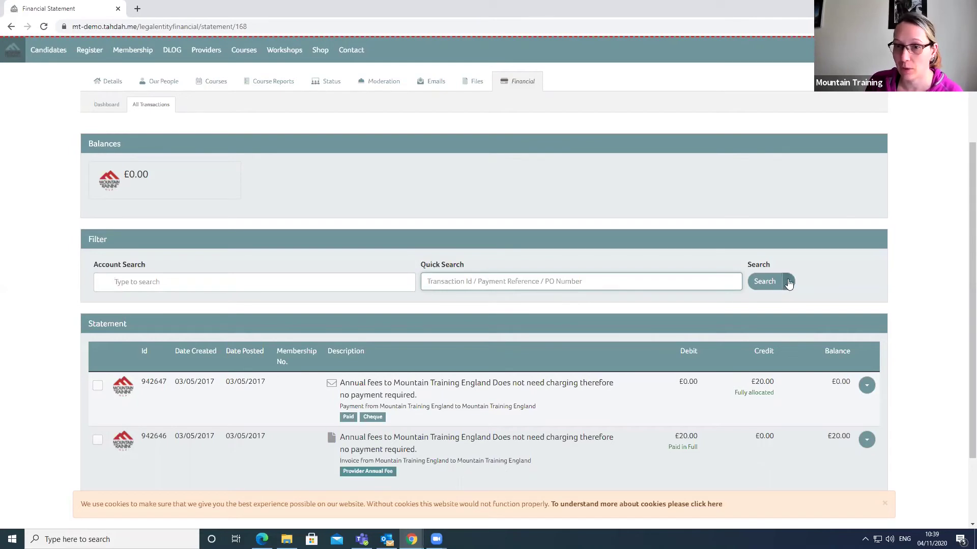
Examine the statement's additional search filters and its download, invoice report and Sage export options.
click(789, 282)
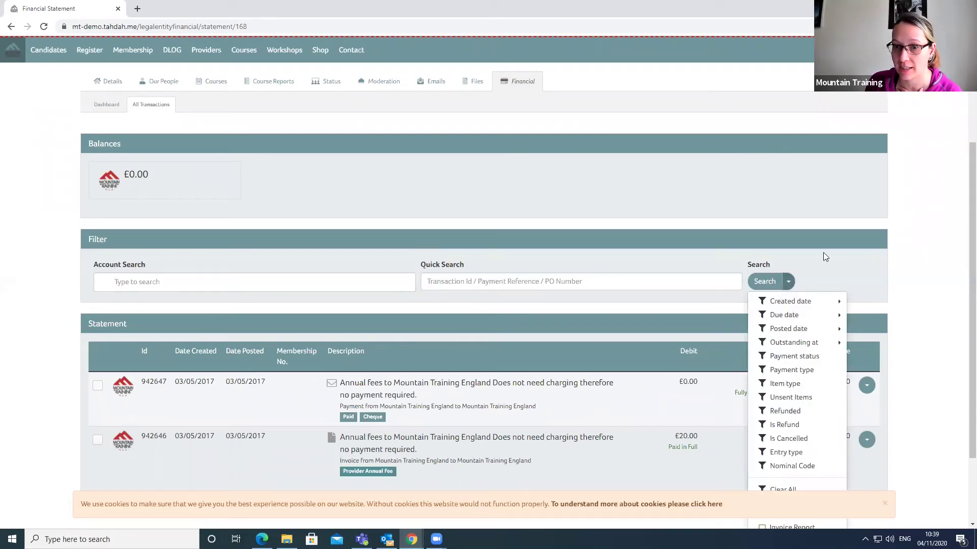
double_click(761, 211)
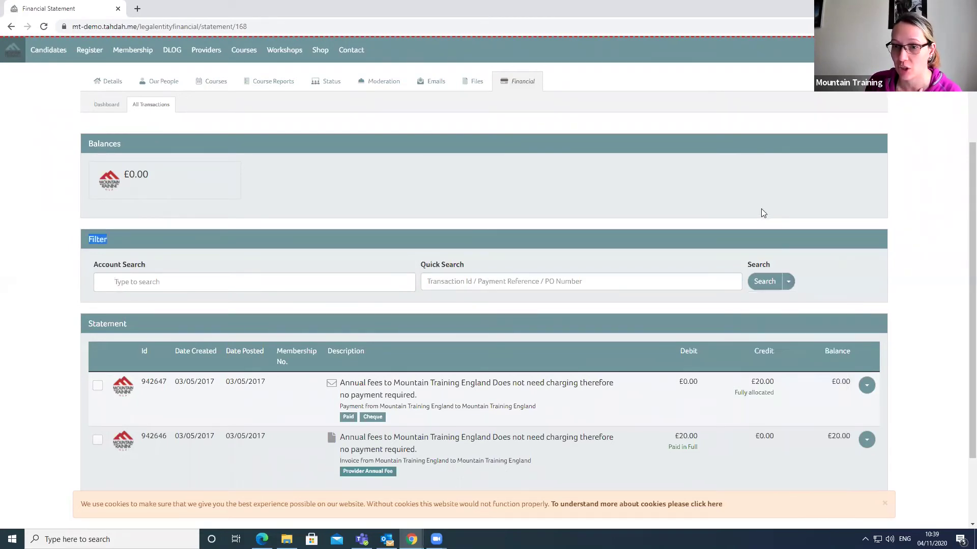
click(789, 283)
mouse_move(788, 303)
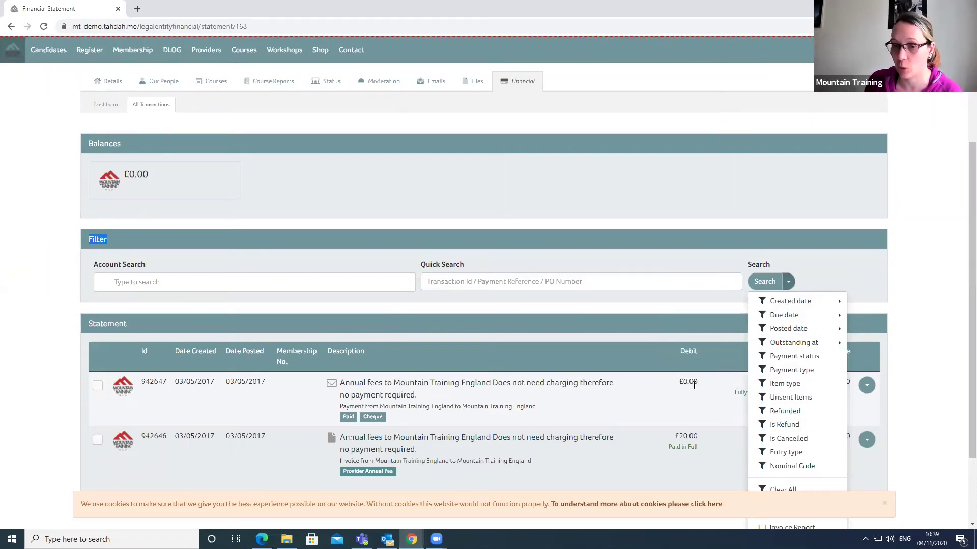
scroll(686, 368, down, 2)
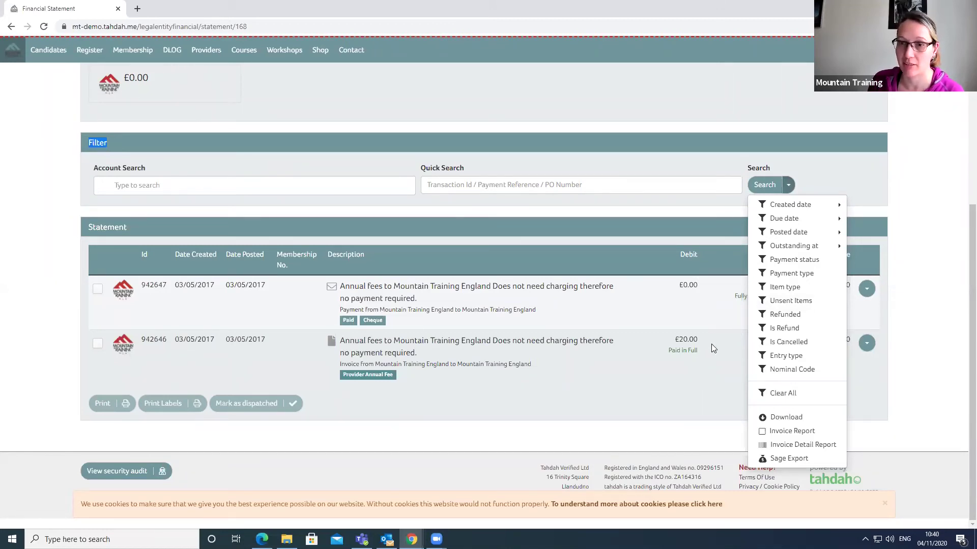
click(827, 150)
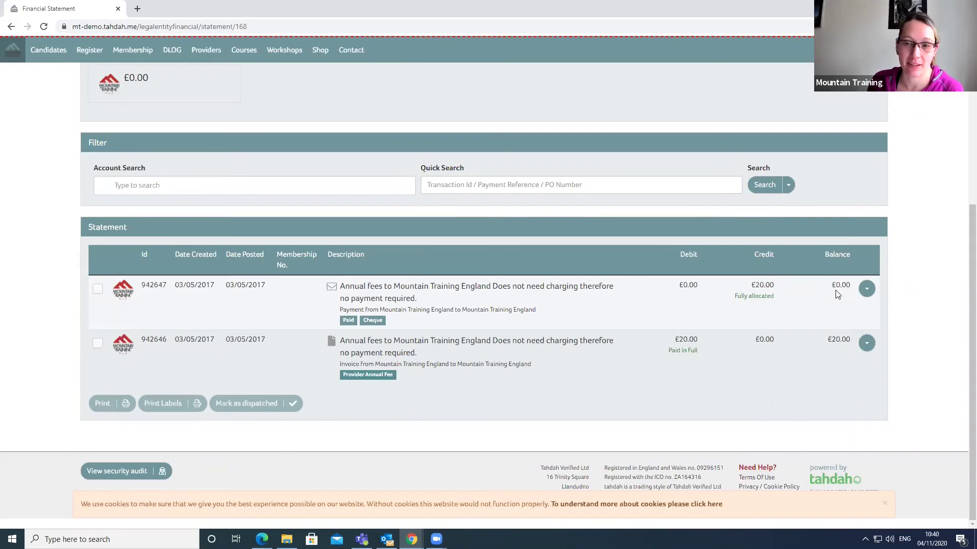
Check the actions available for the annual fee payment, and view the printable version of the annual fee invoice before returning to the statement.
click(866, 291)
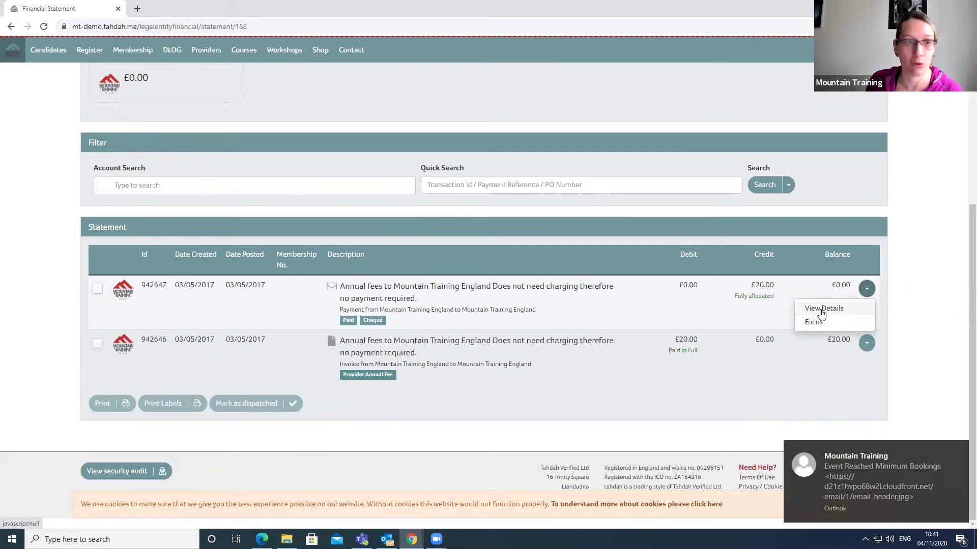
click(866, 345)
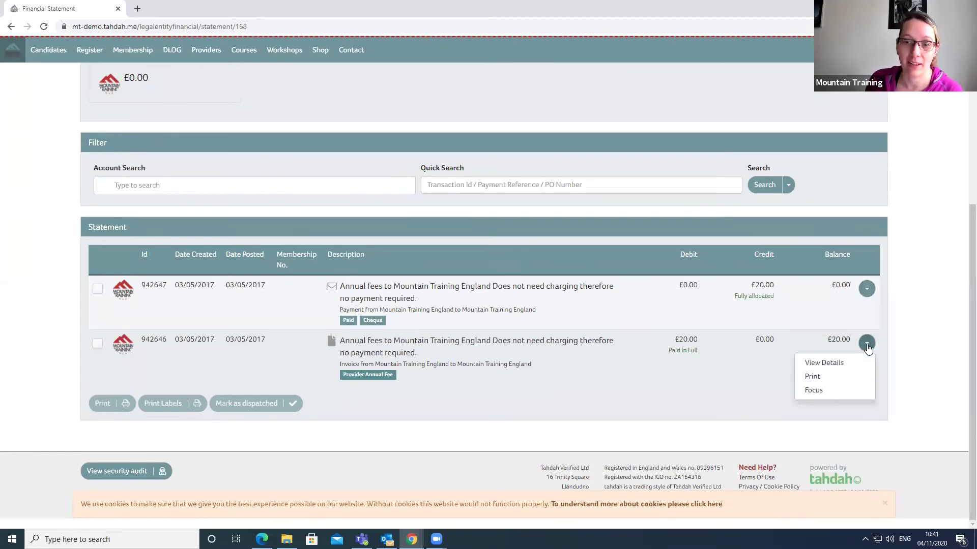
click(829, 381)
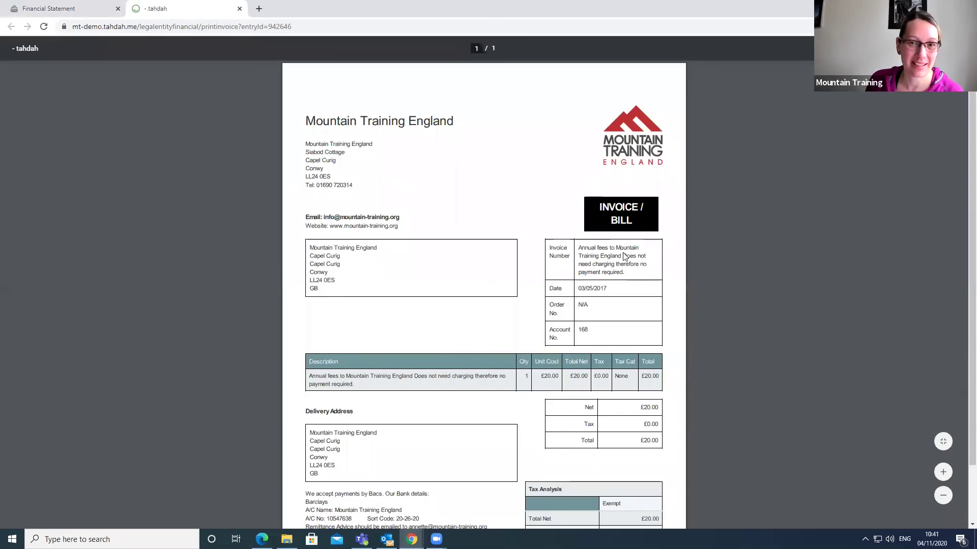
click(239, 9)
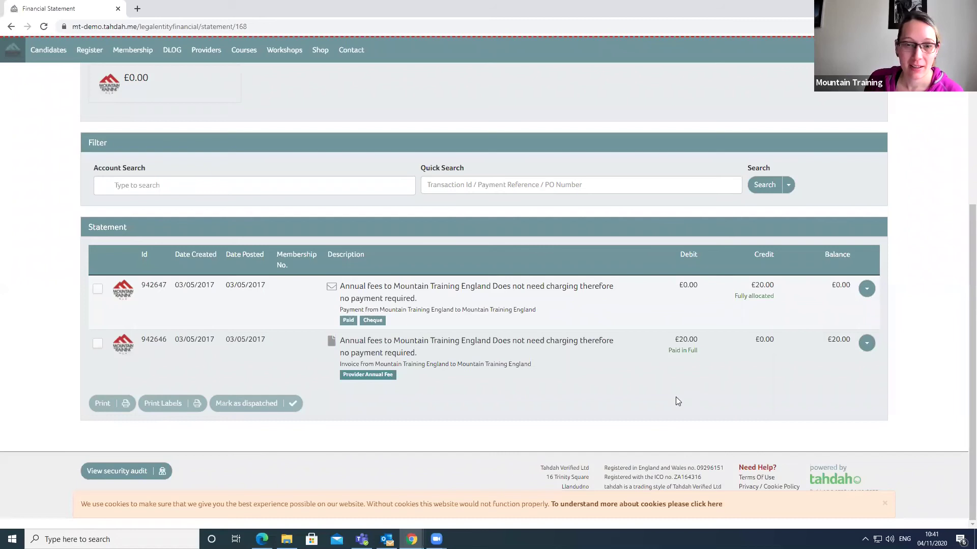
Look over the account's list of organisations worked for and close it, staying on the Mountain Training England statement.
scroll(676, 397, up, 1)
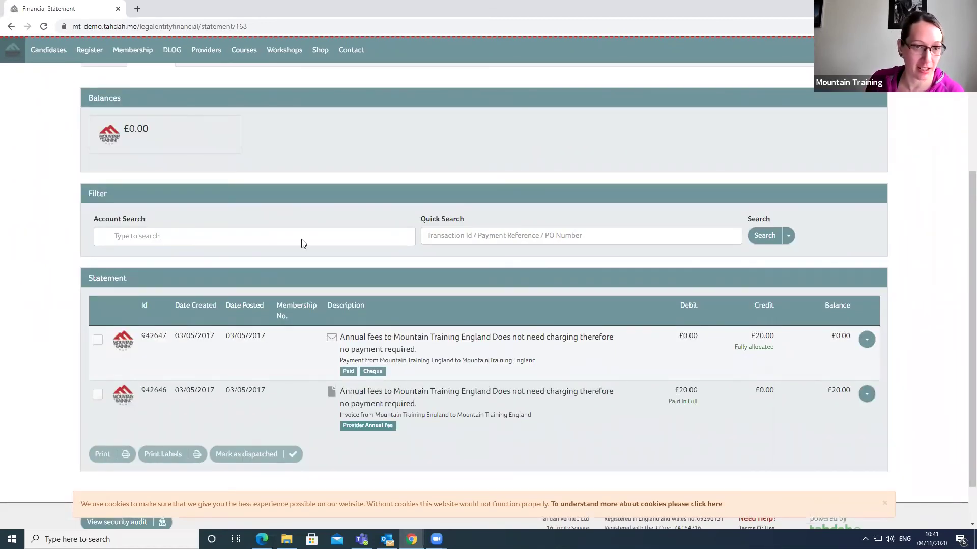
scroll(512, 403, down, 1)
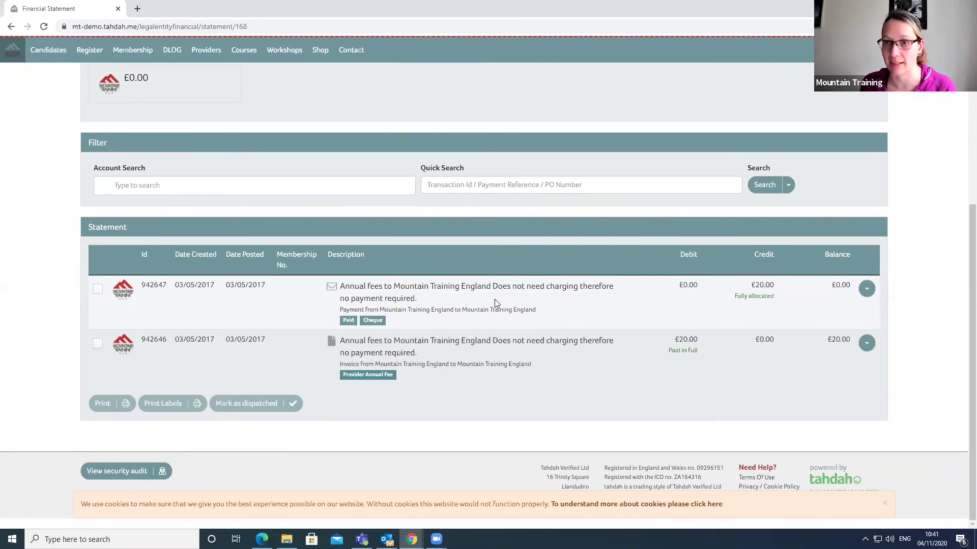
scroll(537, 320, up, 4)
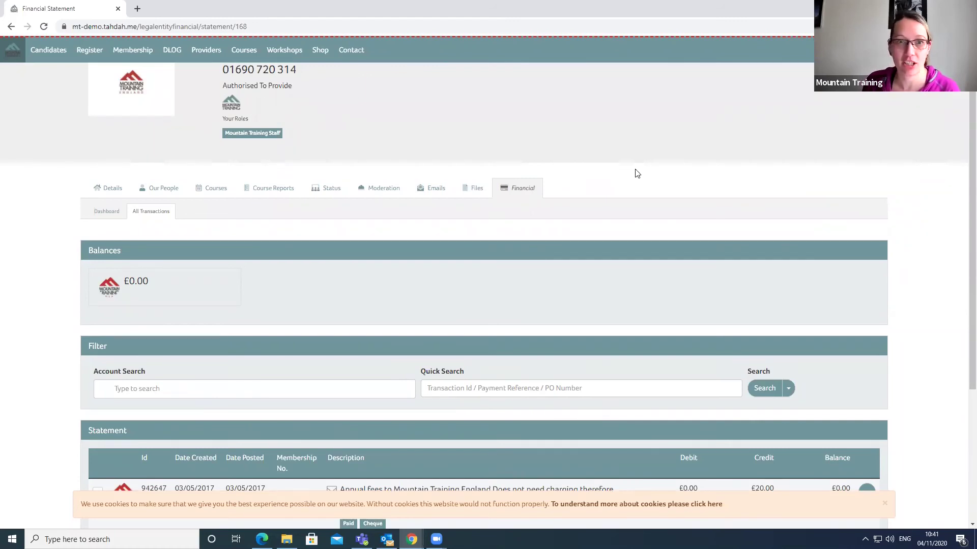
scroll(636, 173, up, 1)
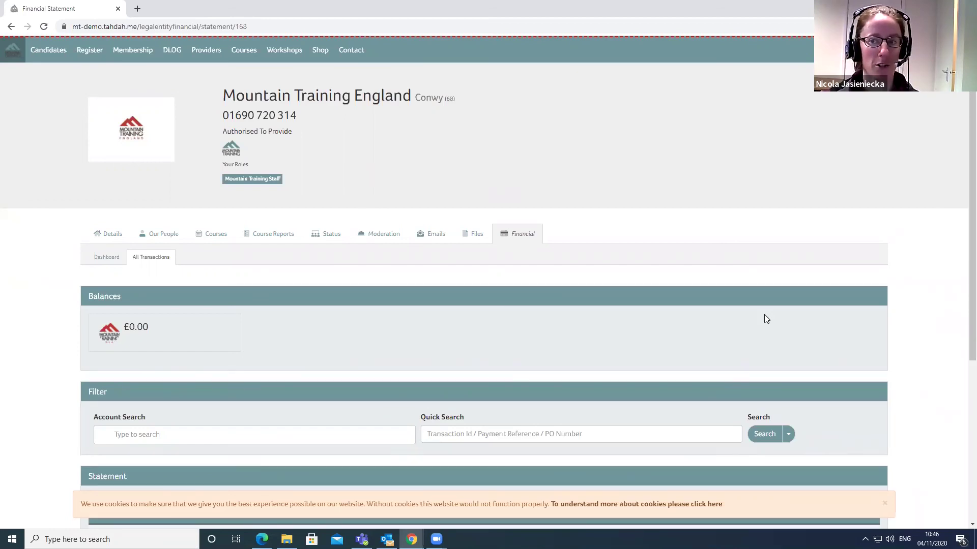
click(916, 50)
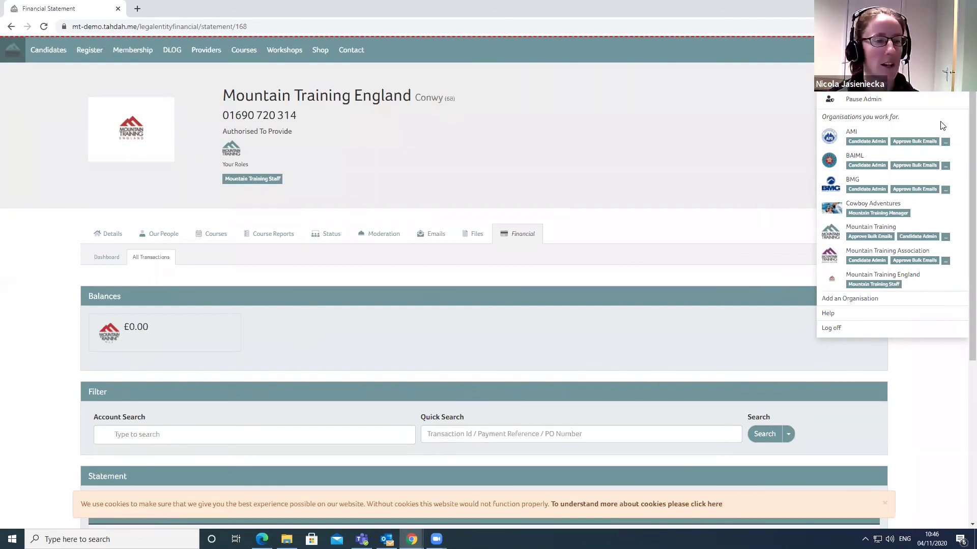
click(783, 109)
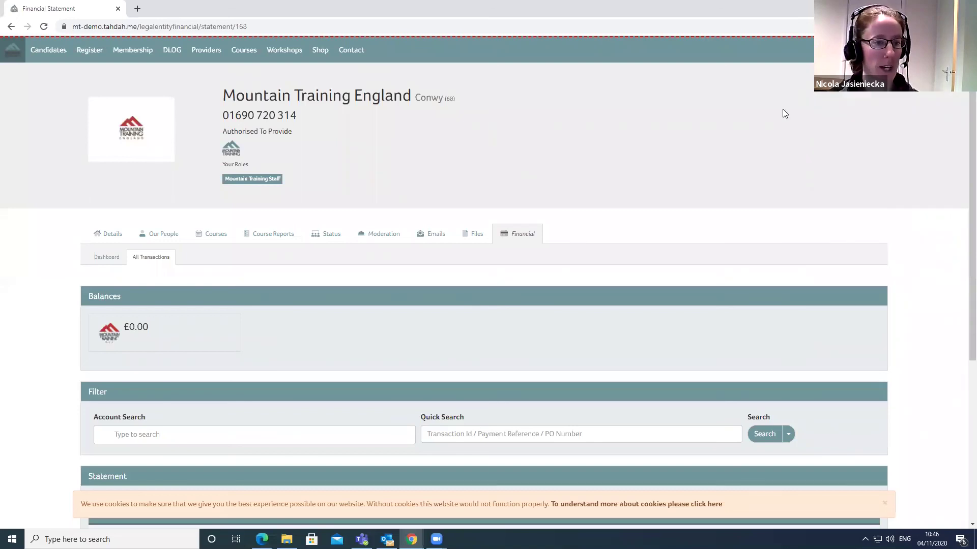